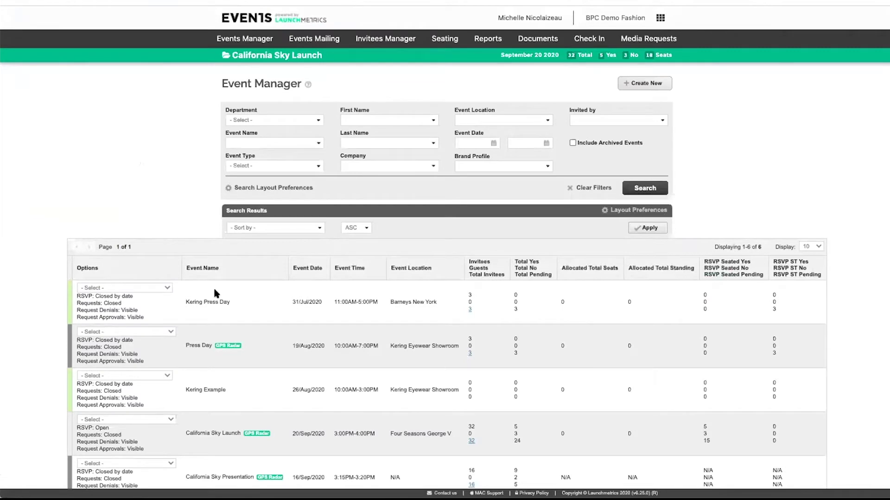
pyautogui.scroll(-3, 239, 346)
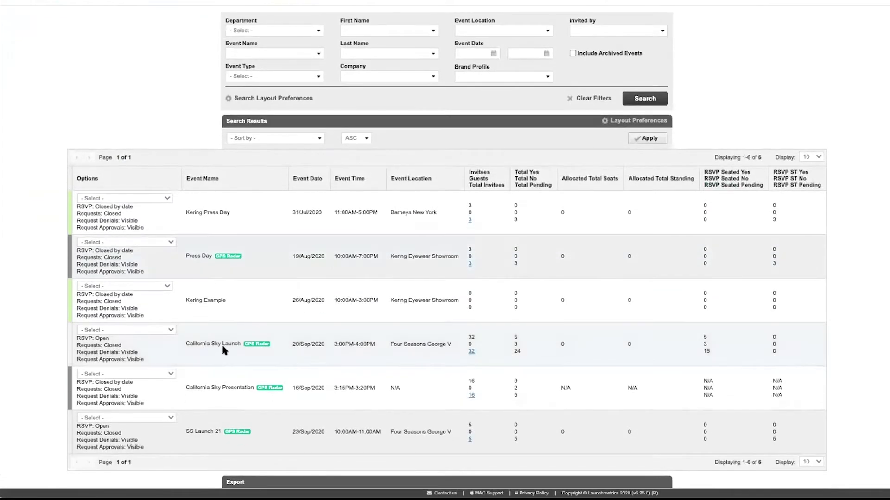
# - Open Chart Builder for the California Sky Launch event and start a new seat block
pyautogui.click(130, 330)
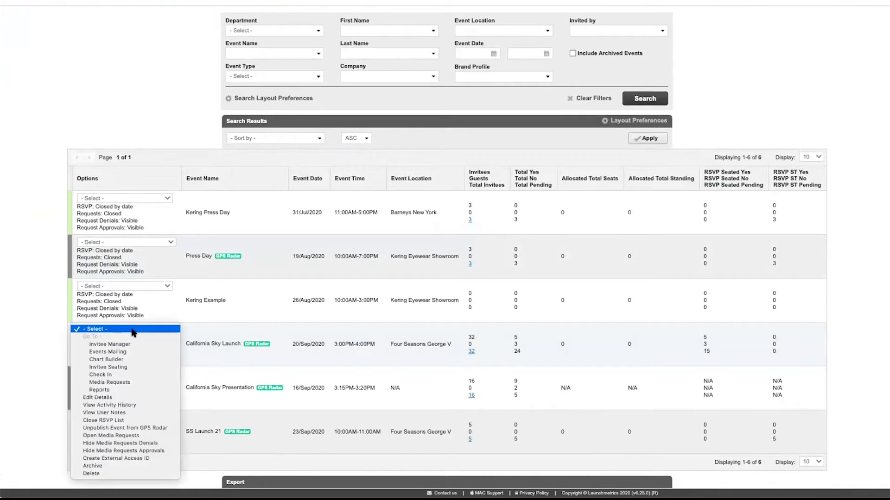
pyautogui.click(132, 359)
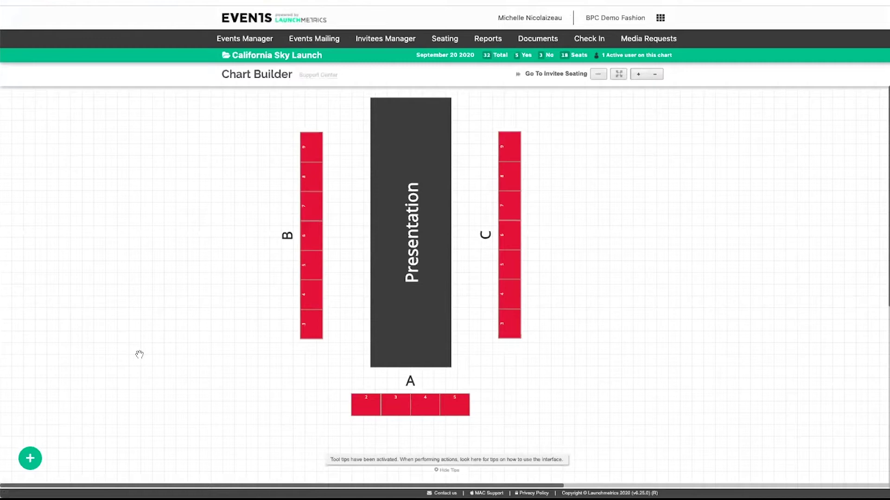
pyautogui.click(26, 459)
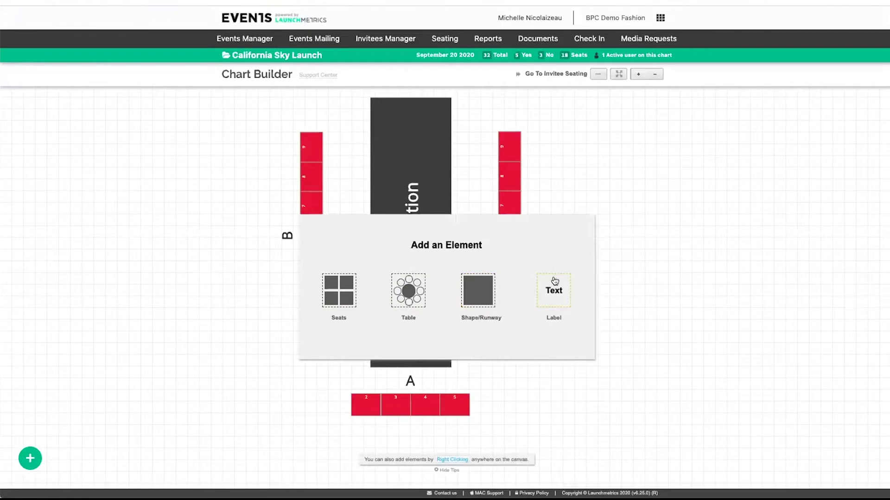
# - Create a seat block for section D with seats numbered 1 to 8
pyautogui.click(344, 304)
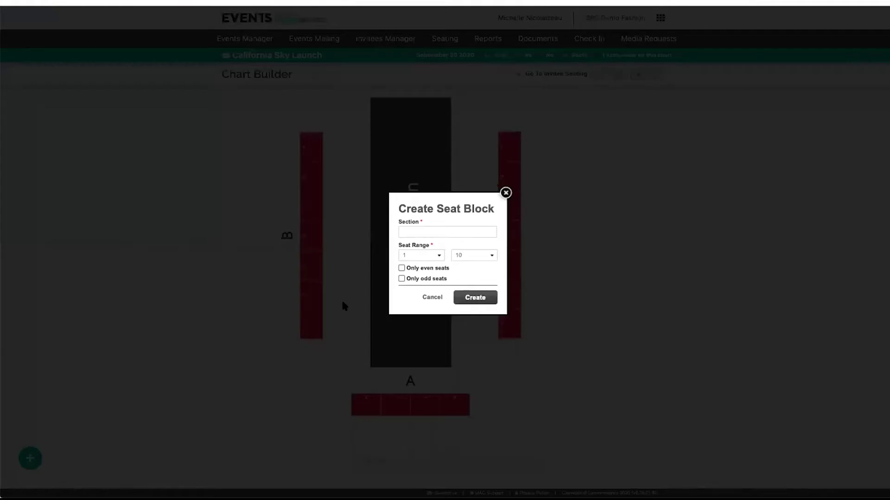
pyautogui.click(424, 232)
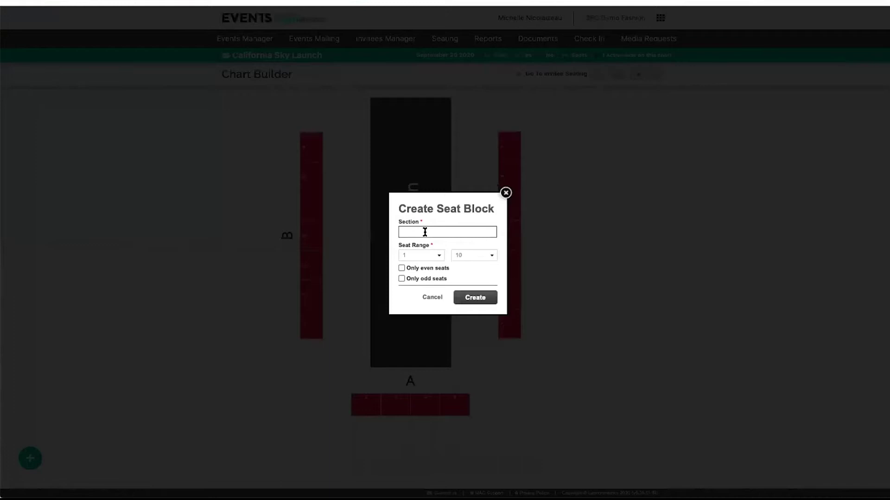
pyautogui.write('D')
pyautogui.click(474, 255)
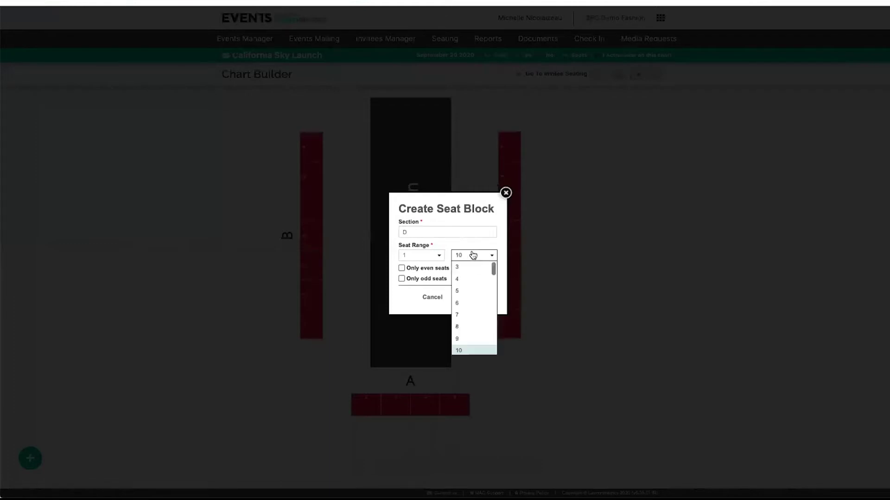
pyautogui.click(464, 328)
pyautogui.click(477, 298)
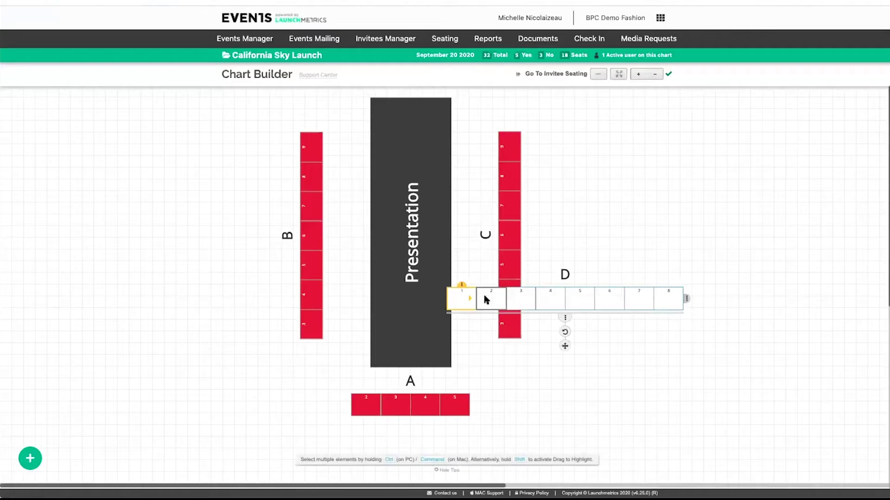
# - Stand block D upright to the right of block C, leaving its options unchanged
pyautogui.moveTo(564, 347)
pyautogui.mouseDown()
pyautogui.moveTo(678, 309)
pyautogui.moveTo(703, 288)
pyautogui.moveTo(695, 273)
pyautogui.moveTo(619, 244)
pyautogui.mouseUp()
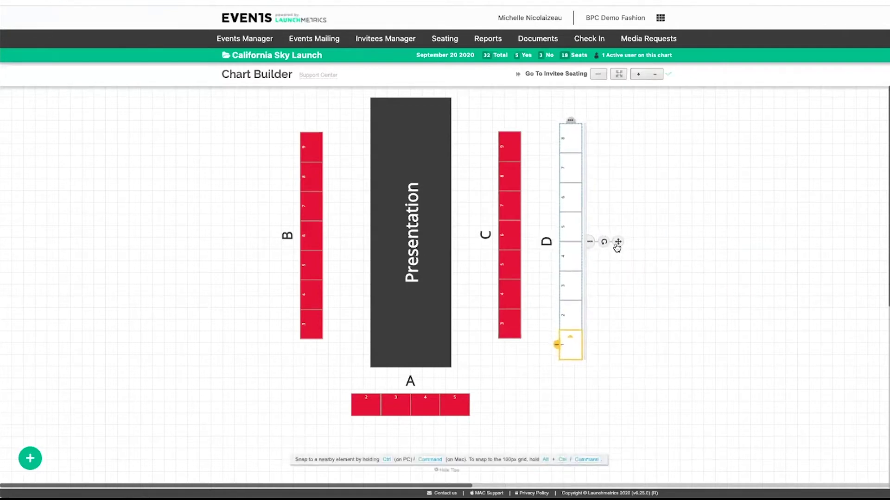
pyautogui.click(592, 243)
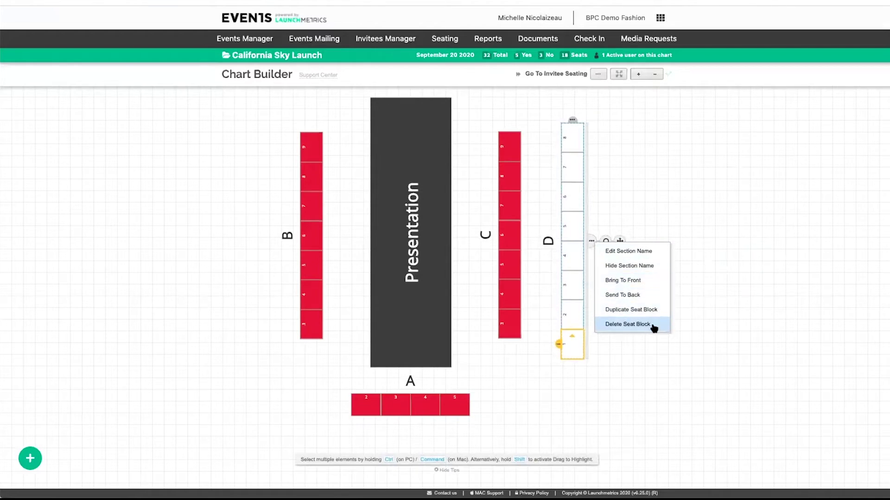
pyautogui.click(755, 336)
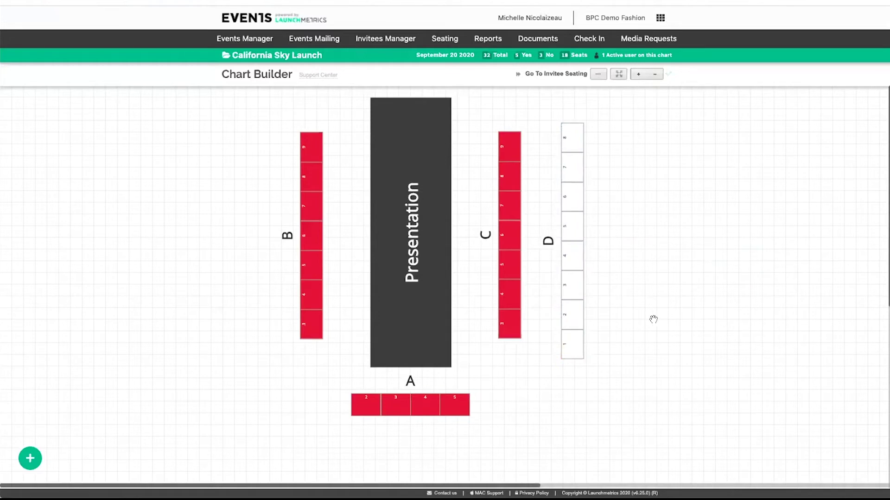
# - Open Invitee Seating, widen the guest list, and pan the chart to show block D
pyautogui.click(556, 74)
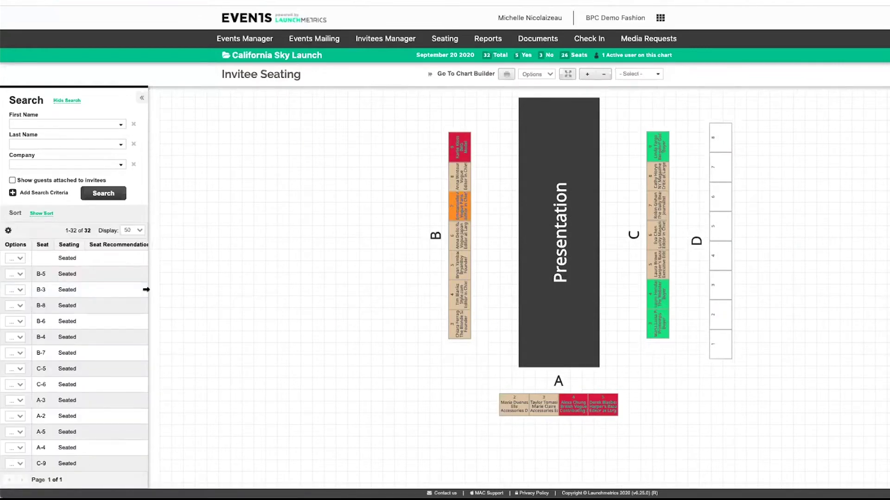
pyautogui.moveTo(148, 292); pyautogui.dragTo(372, 307)
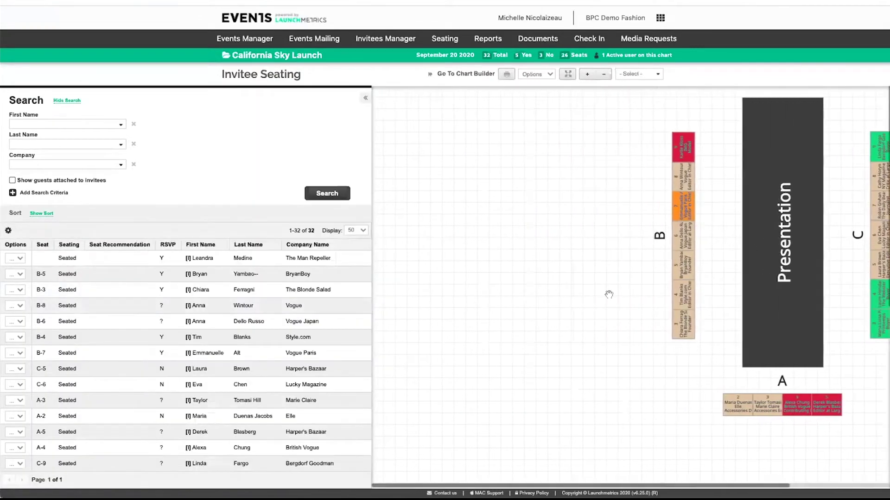
pyautogui.moveTo(709, 299); pyautogui.dragTo(570, 297)
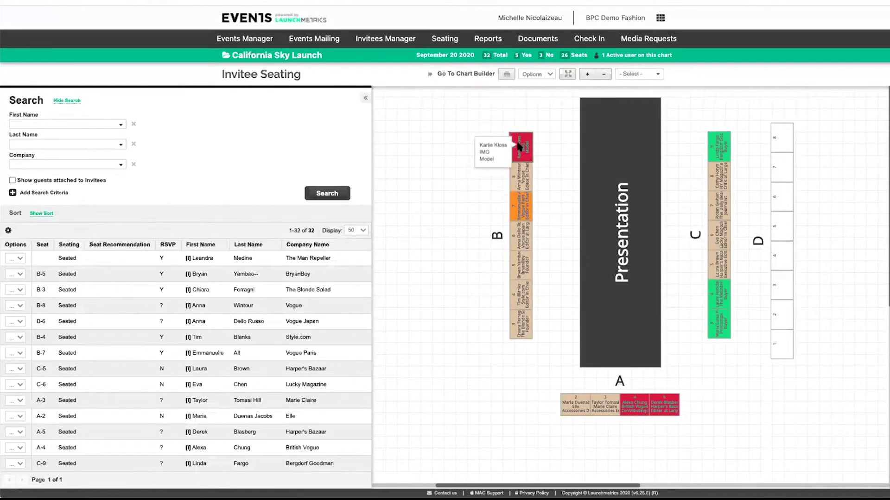
pyautogui.moveTo(718, 146)
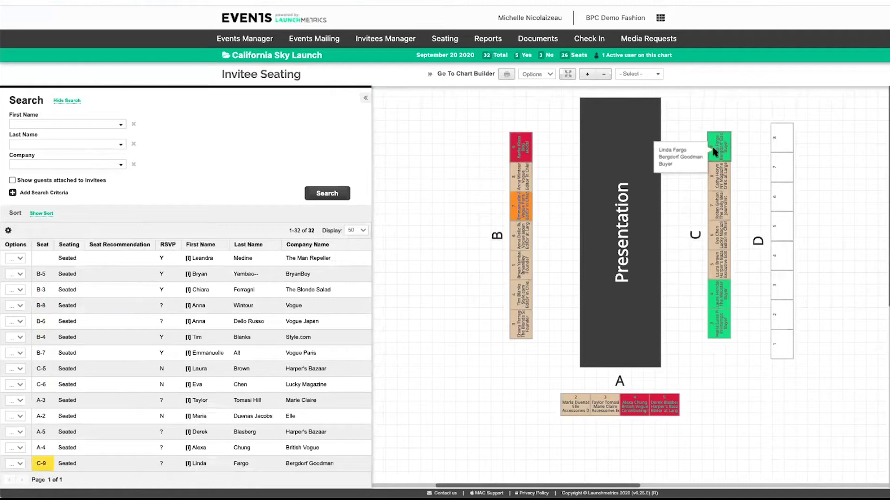
pyautogui.scroll(-5, 101, 352)
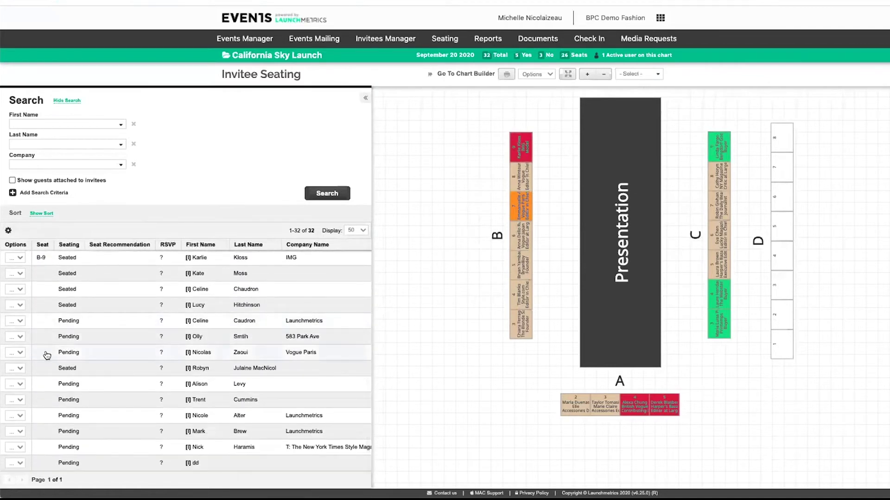
# - Seat four pending guests in block D seats D-5, D-8, D-7 and D-6
pyautogui.click(62, 368)
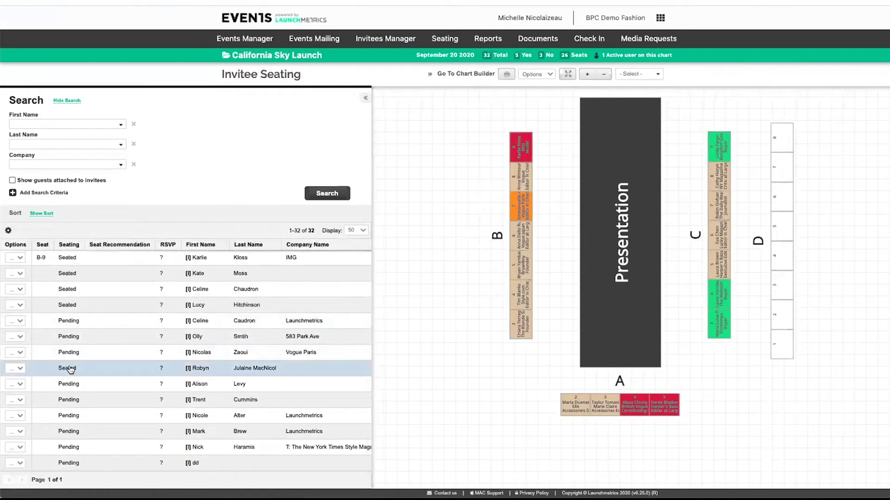
pyautogui.click(782, 229)
pyautogui.click(40, 385)
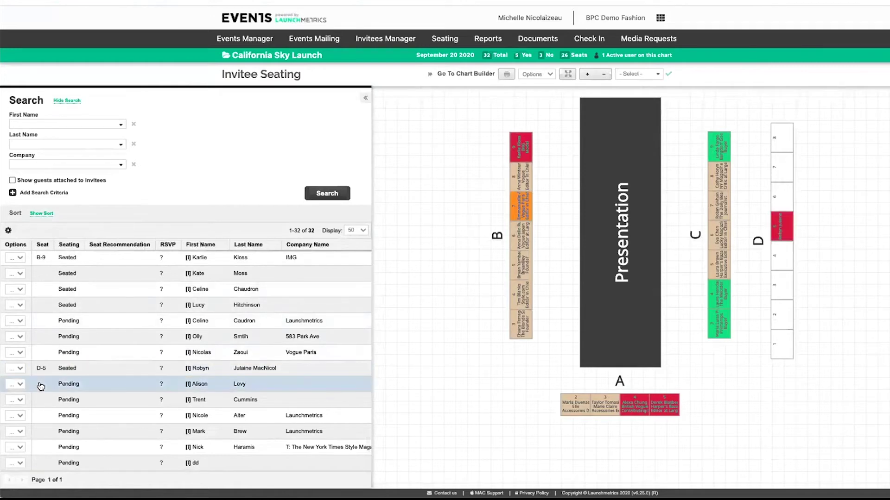
pyautogui.click(781, 139)
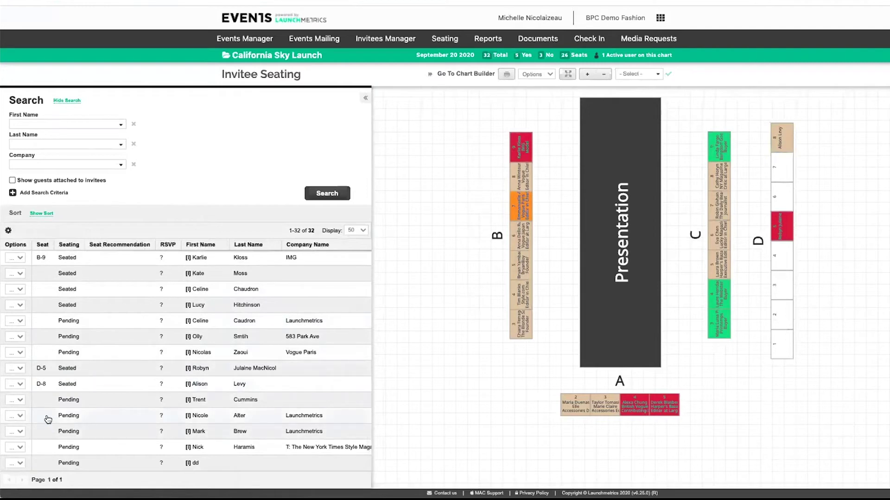
pyautogui.click(41, 400)
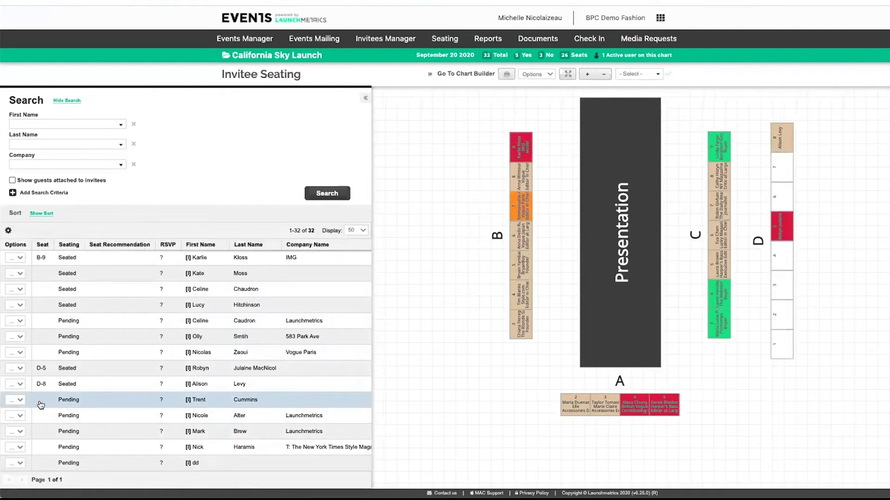
pyautogui.click(780, 173)
pyautogui.scroll(1, 69, 297)
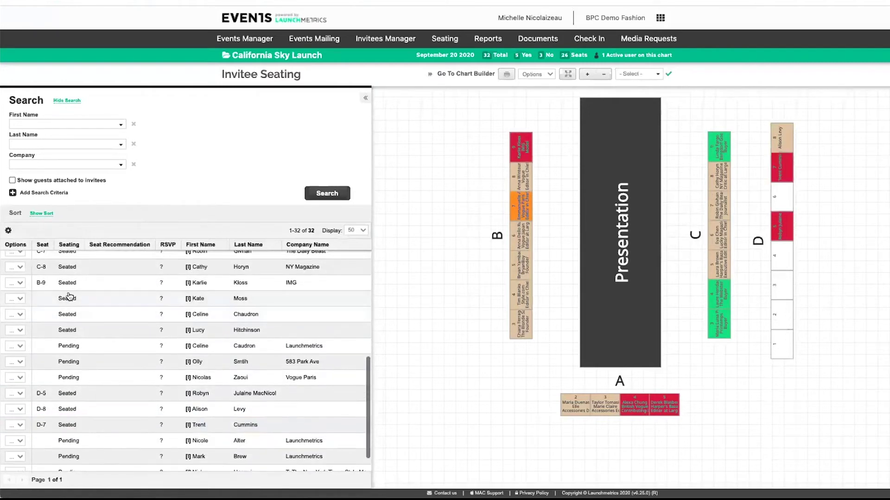
pyautogui.click(38, 299)
pyautogui.click(781, 197)
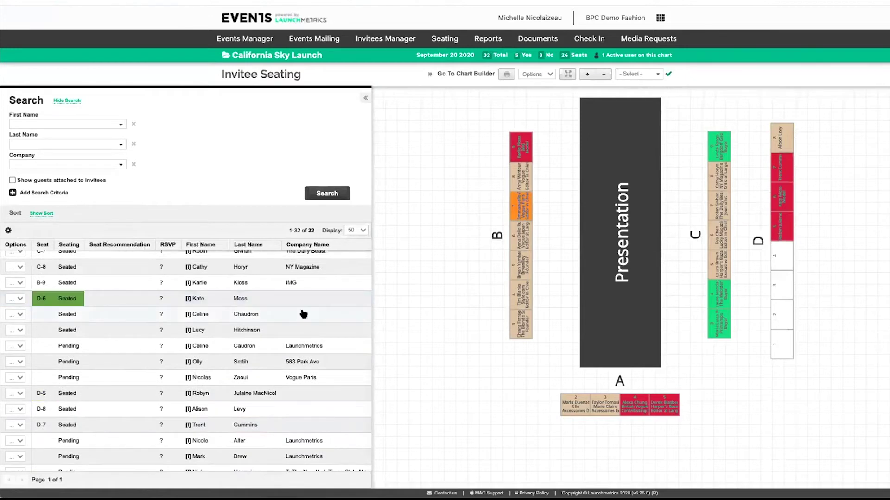
# - Seat four more guests in seats D-4, D-3, D-2 and D-1
pyautogui.click(40, 317)
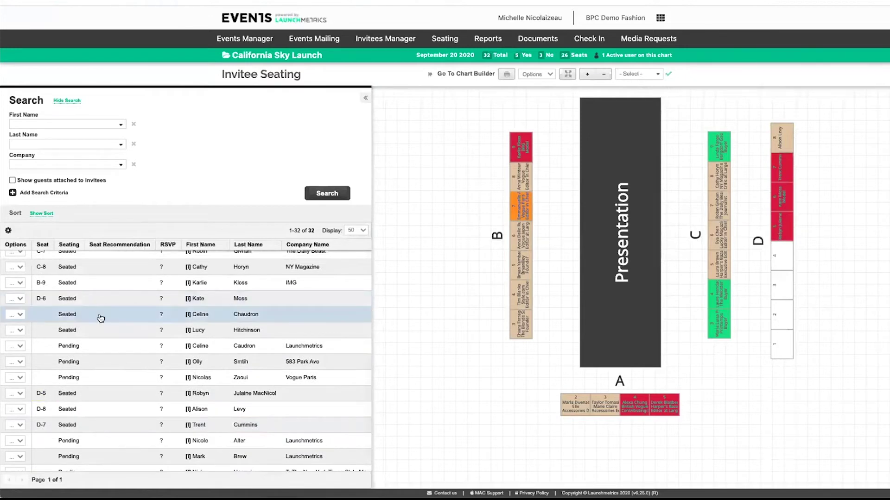
pyautogui.click(780, 263)
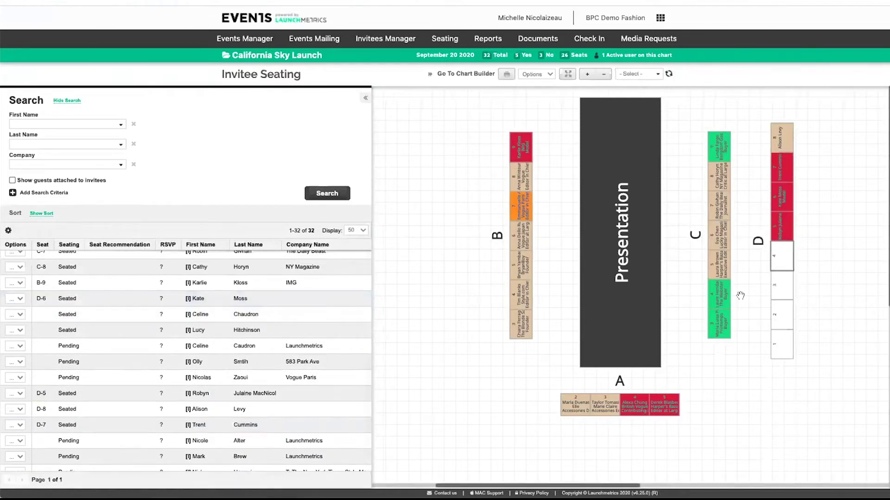
pyautogui.click(39, 328)
pyautogui.click(779, 288)
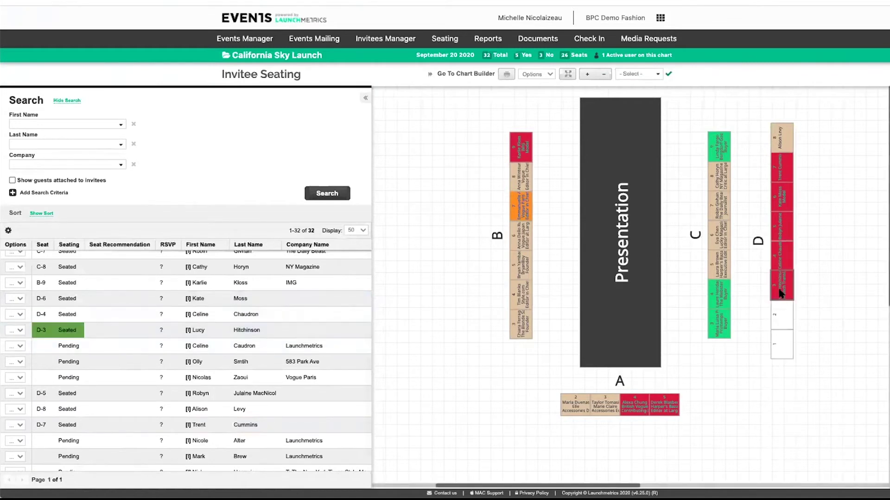
pyautogui.click(40, 348)
pyautogui.click(782, 318)
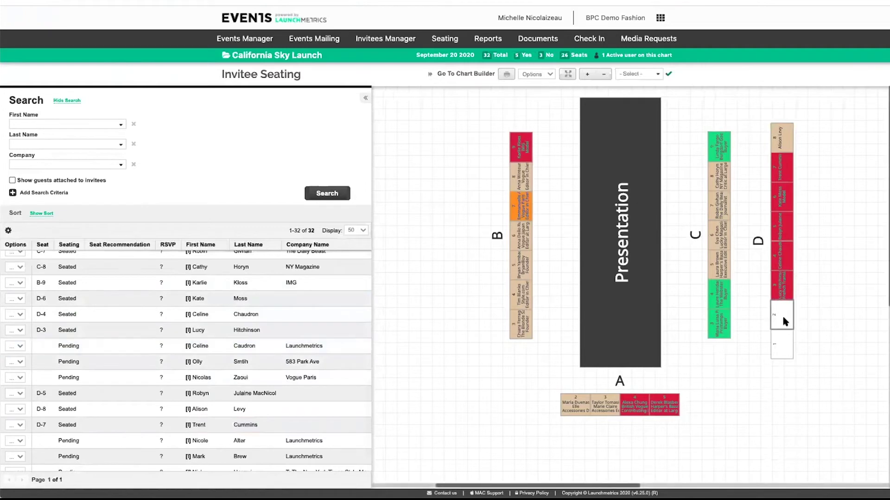
pyautogui.click(39, 361)
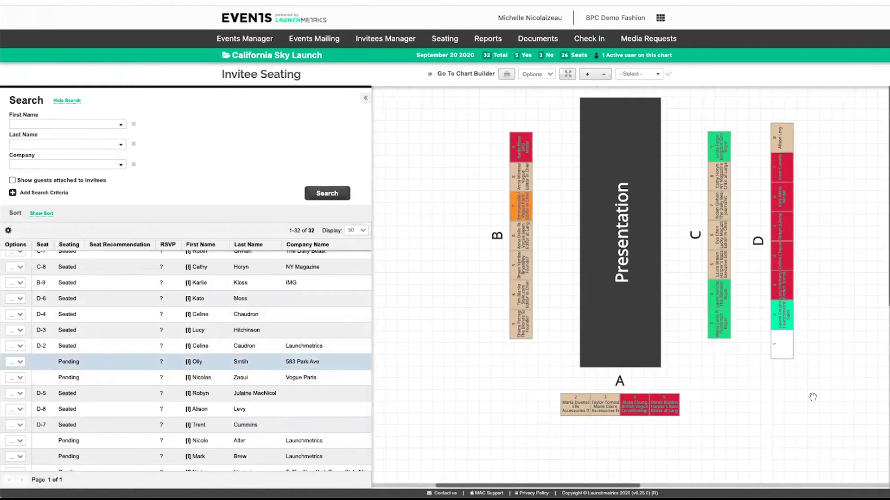
pyautogui.click(780, 346)
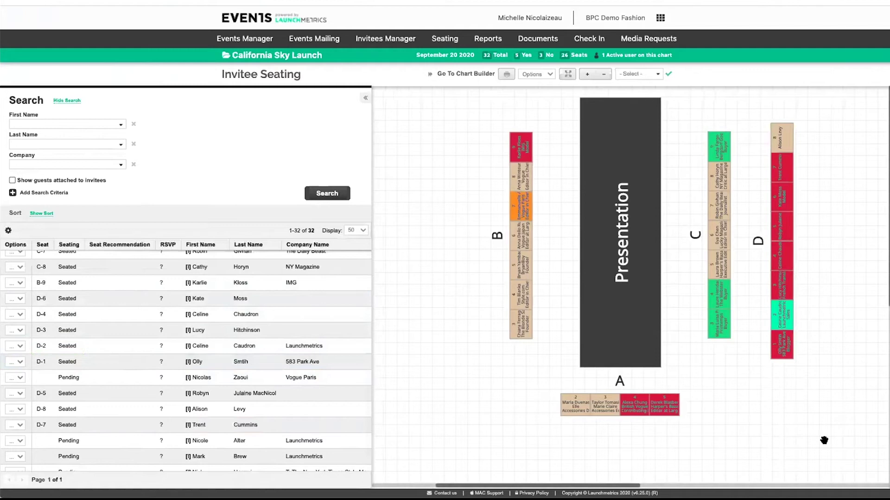
pyautogui.scroll(5, 308, 347)
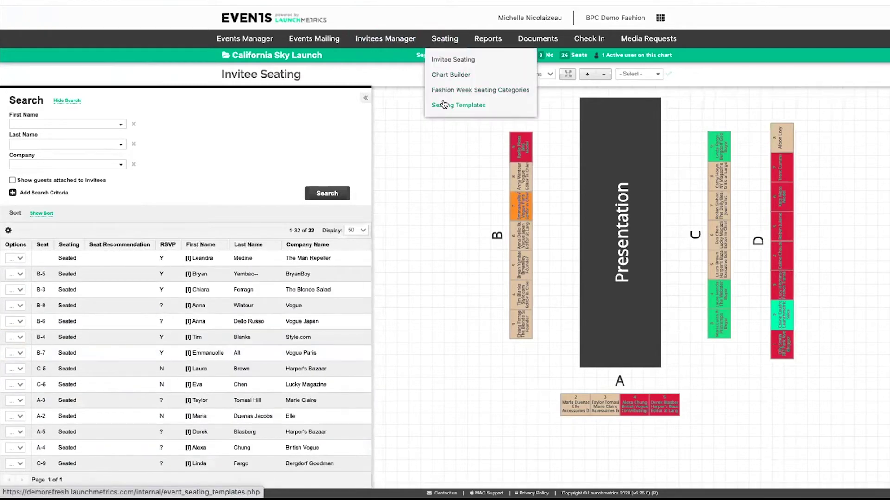
# - View The Arc - Scheme 2 chart zoomed out to its runway and backstage, then return to templates
pyautogui.click(458, 104)
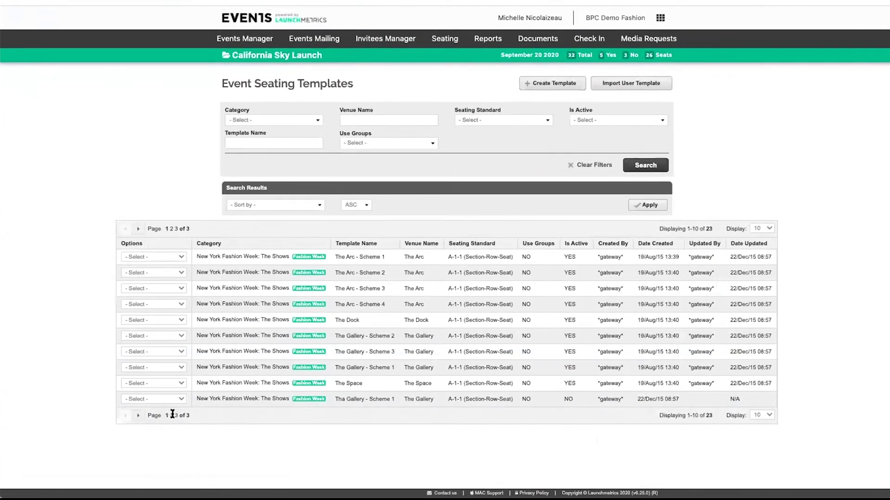
pyautogui.click(154, 272)
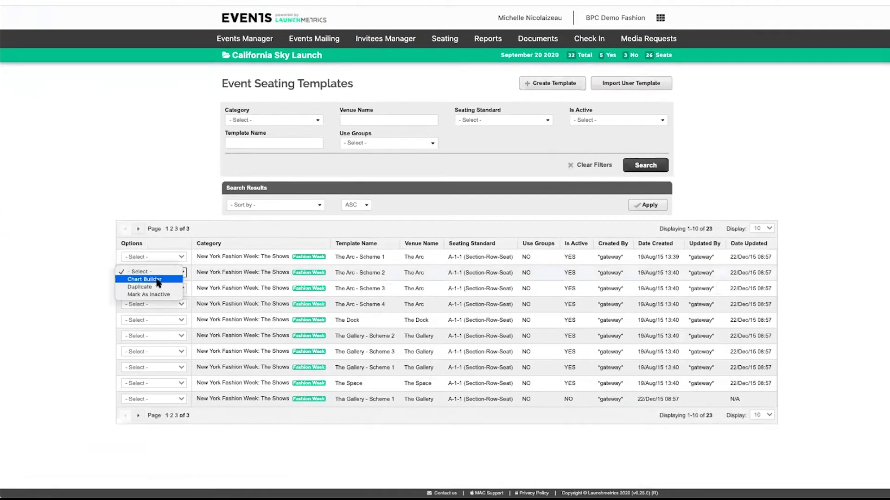
pyautogui.click(156, 280)
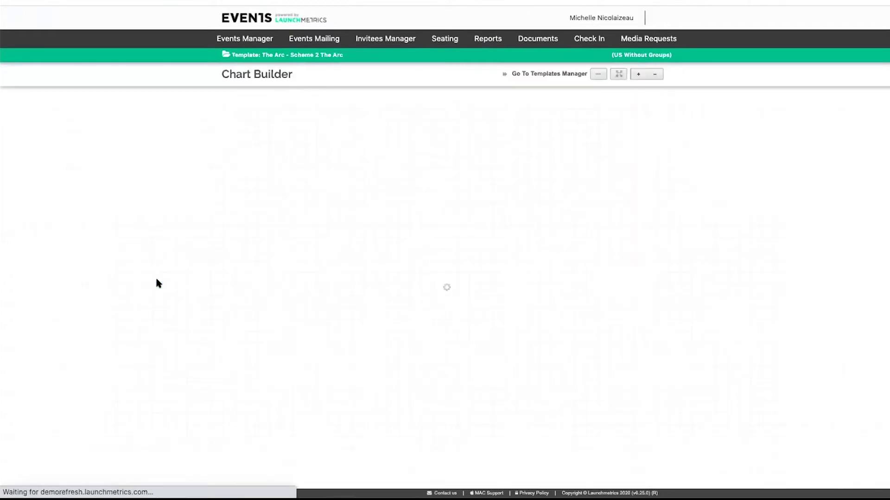
pyautogui.scroll(-8, 408, 292)
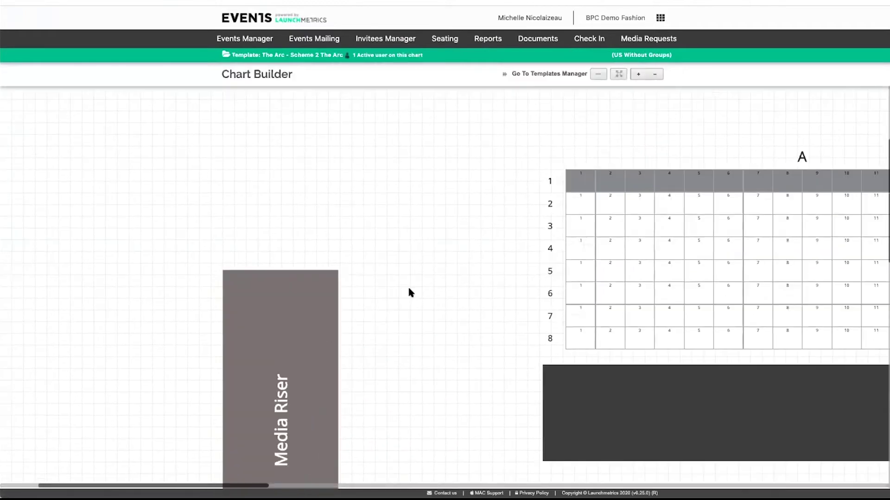
pyautogui.scroll(4, 409, 292)
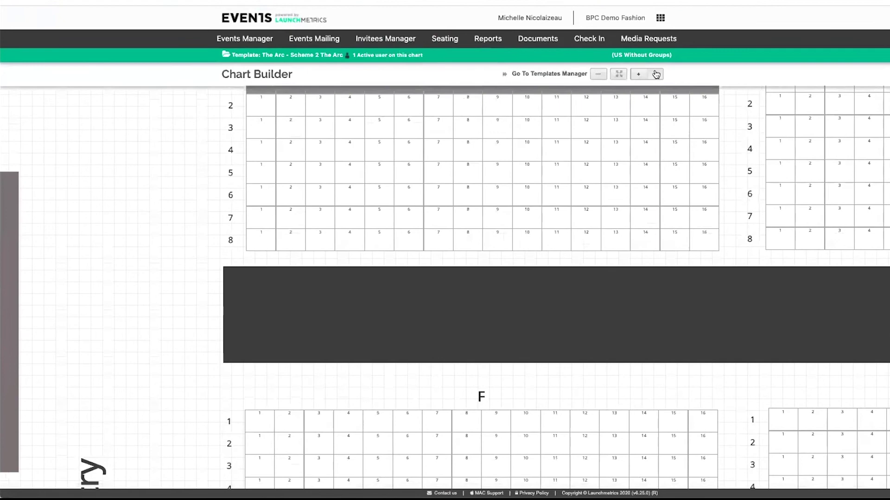
pyautogui.click(656, 74)
pyautogui.moveTo(407, 254); pyautogui.dragTo(764, 354)
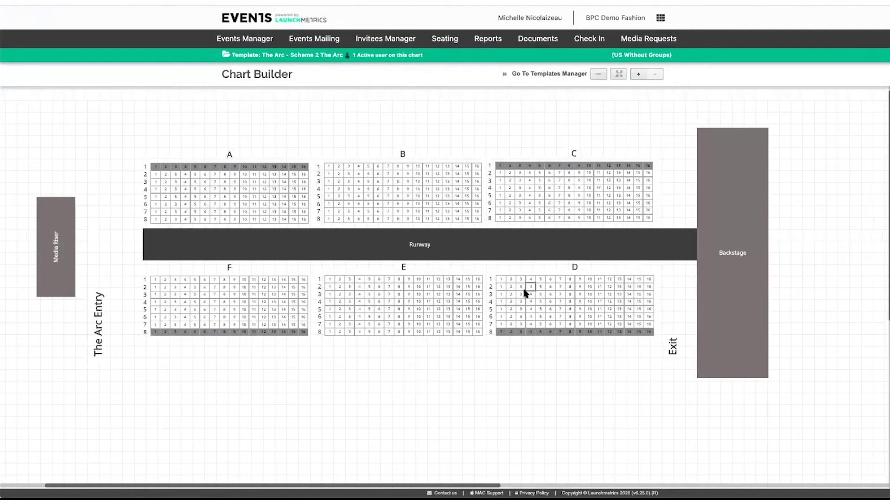
pyautogui.click(548, 75)
pyautogui.moveTo(444, 39)
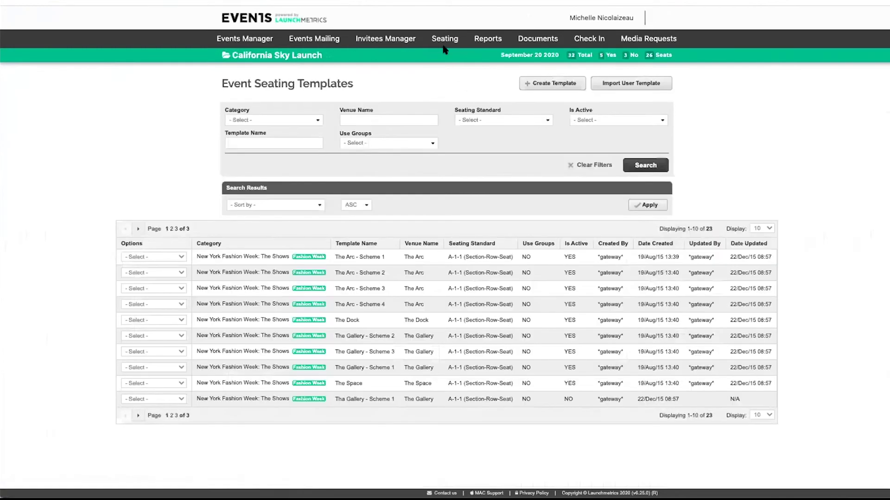
# - Browse the five Fashion Week categories and dismiss MBFW - Australia Event's actions unchanged
pyautogui.click(468, 90)
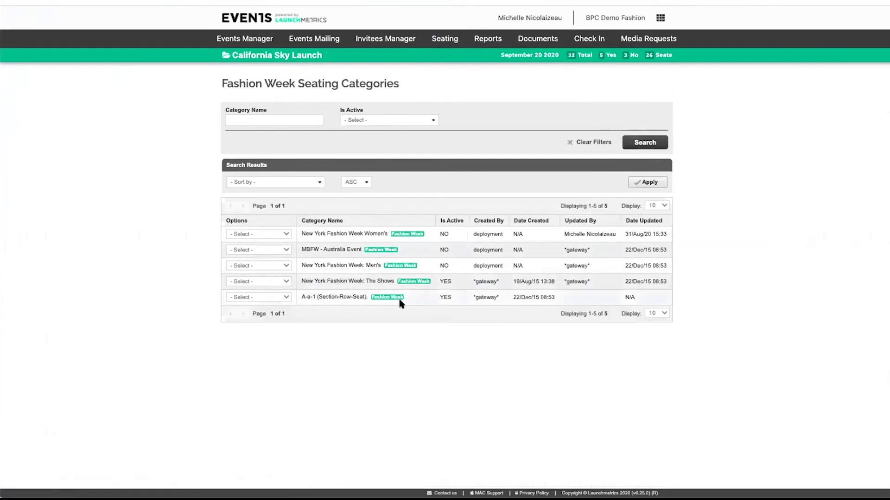
pyautogui.click(281, 251)
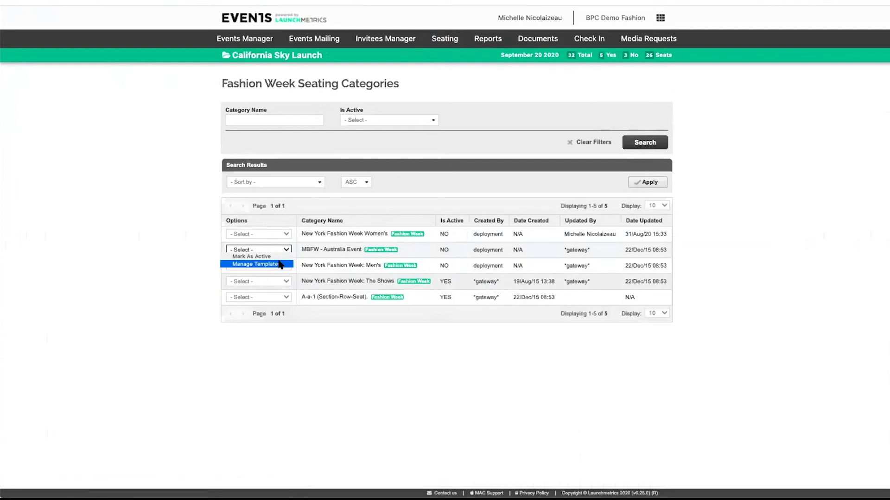
pyautogui.click(529, 380)
pyautogui.moveTo(444, 38)
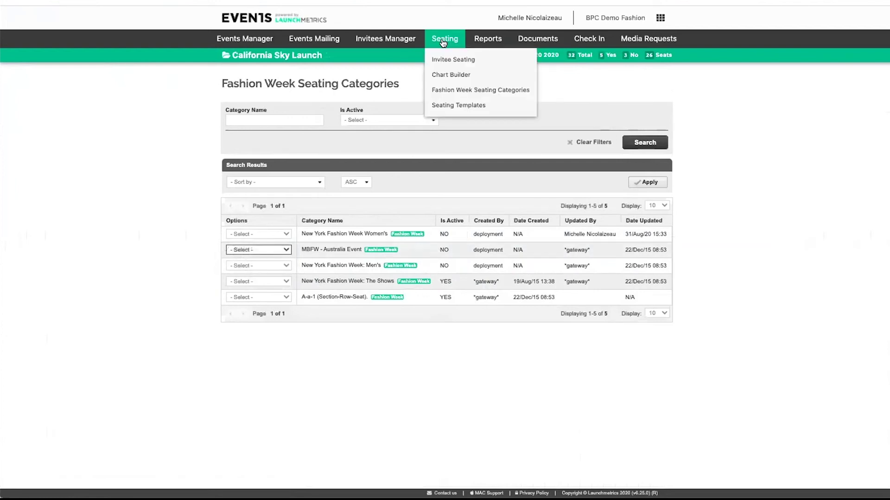
# - Zoom in and center the California Sky Launch chart, then switch to Invitee Seating
pyautogui.click(451, 74)
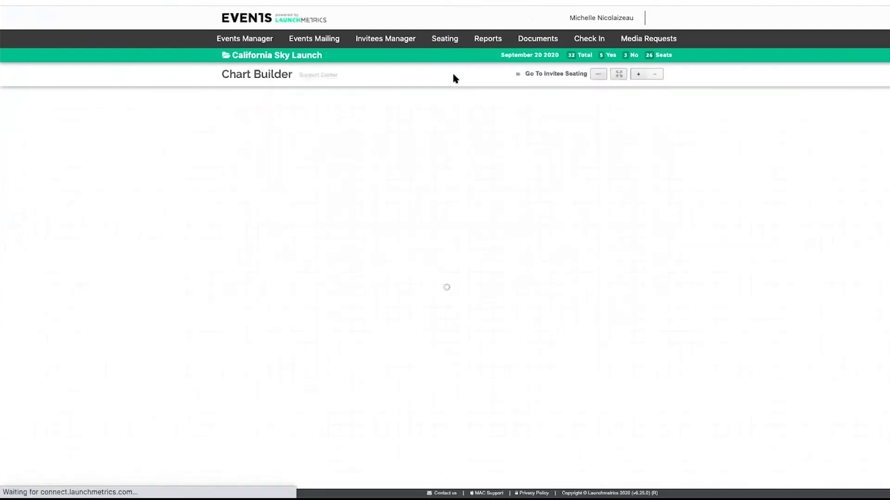
pyautogui.click(638, 74)
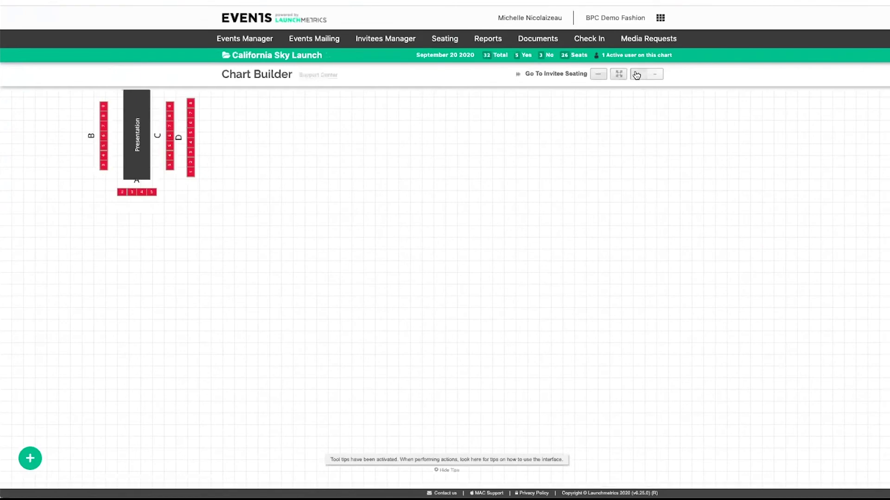
pyautogui.moveTo(361, 208); pyautogui.dragTo(579, 371)
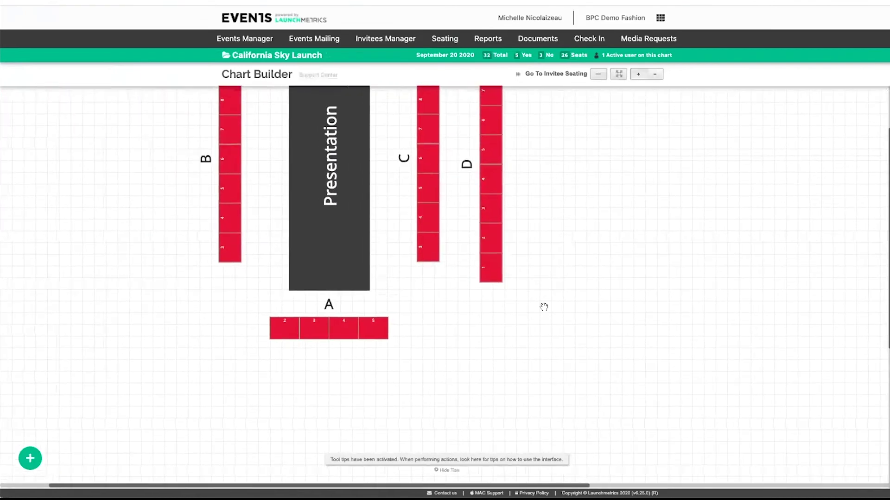
pyautogui.click(554, 74)
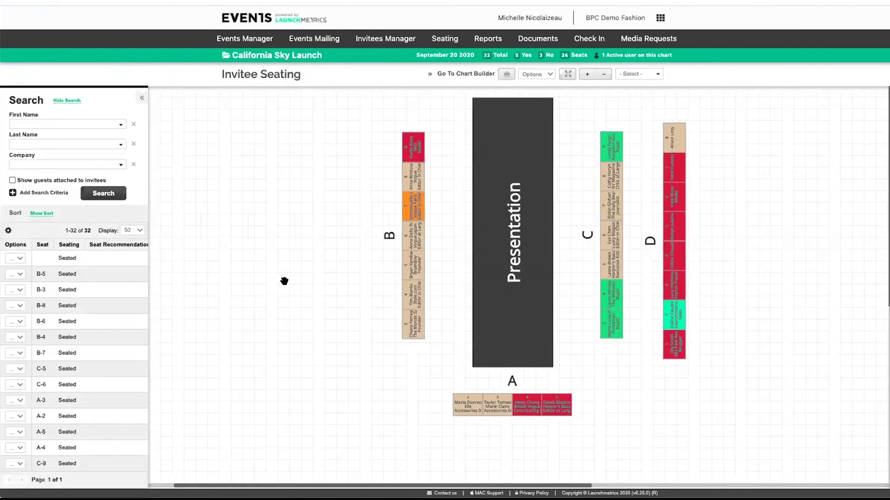
pyautogui.moveTo(148, 318); pyautogui.dragTo(337, 322)
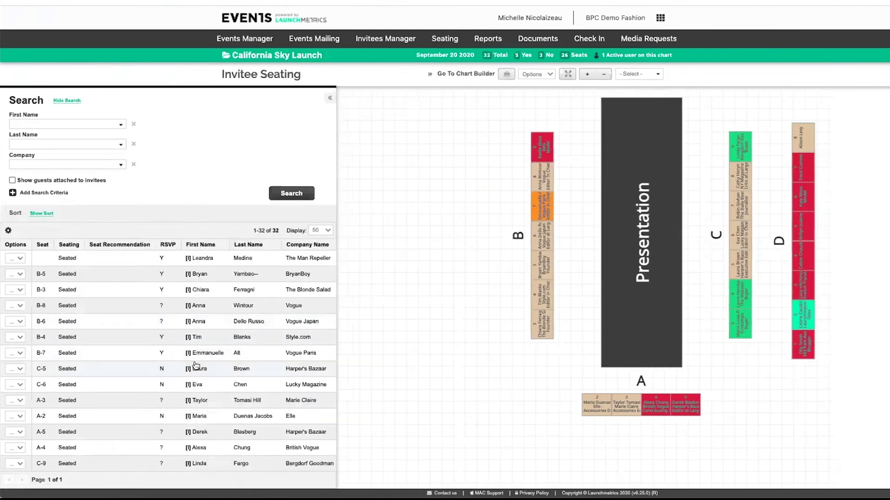